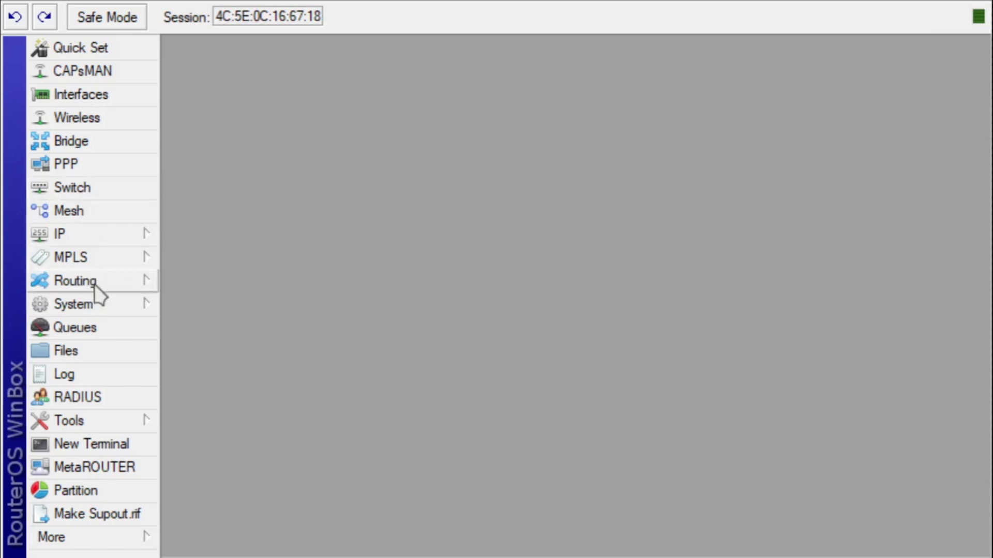
Open the queue list, look at the queue tree, and create a new simple queue.
click(100, 333)
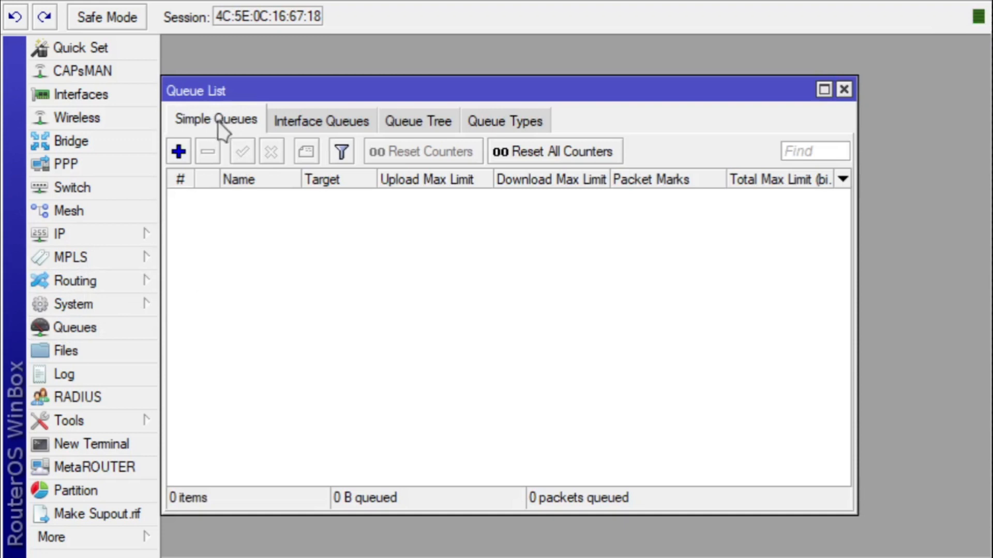
click(399, 121)
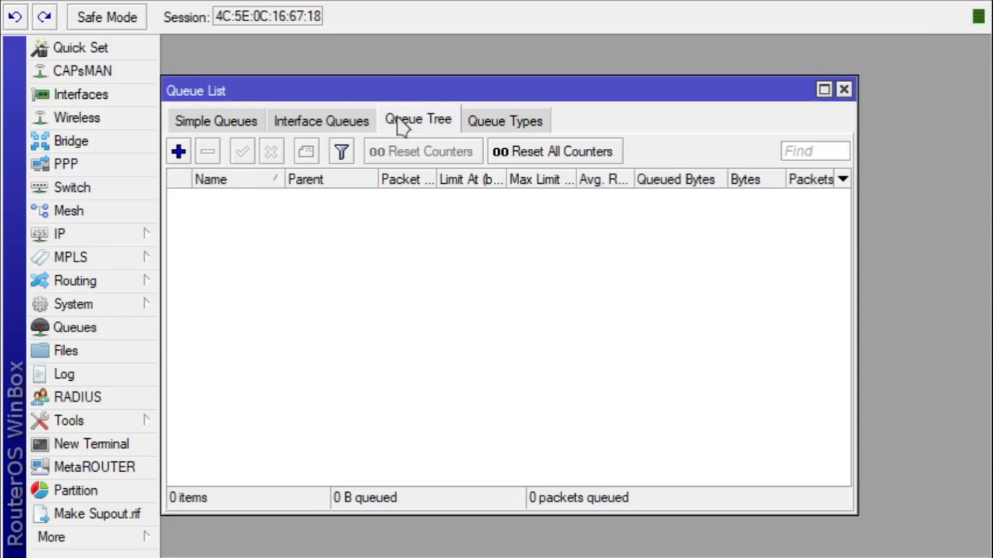
click(231, 126)
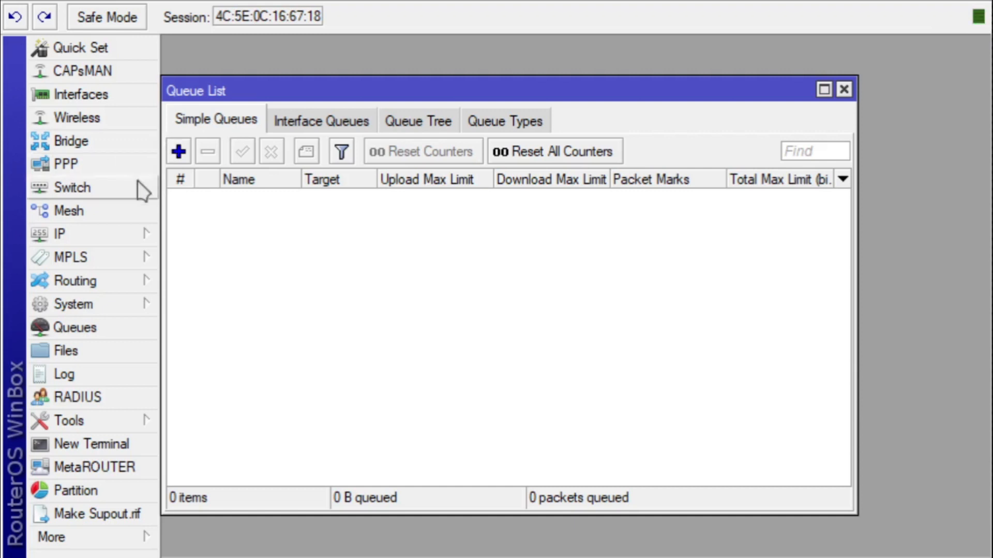
click(179, 152)
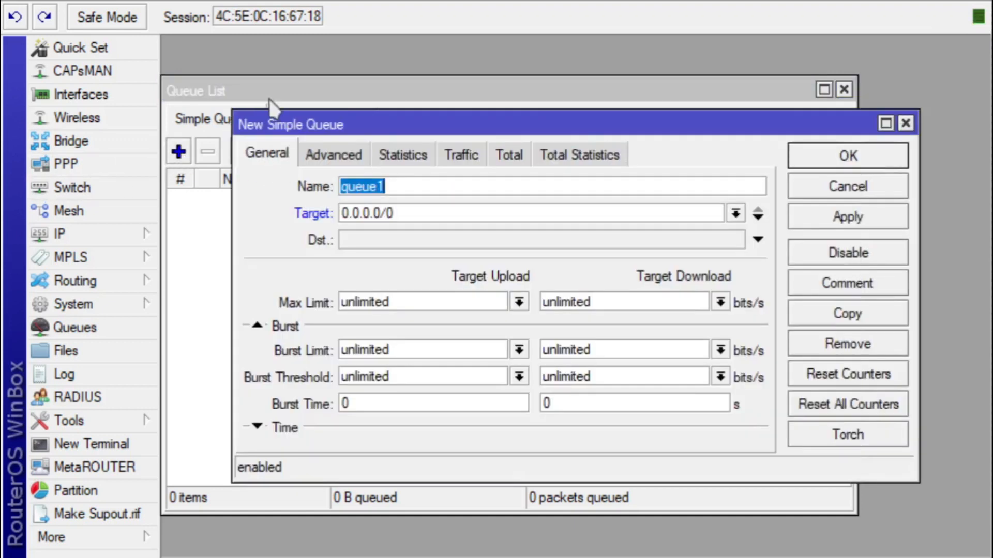
click(404, 186)
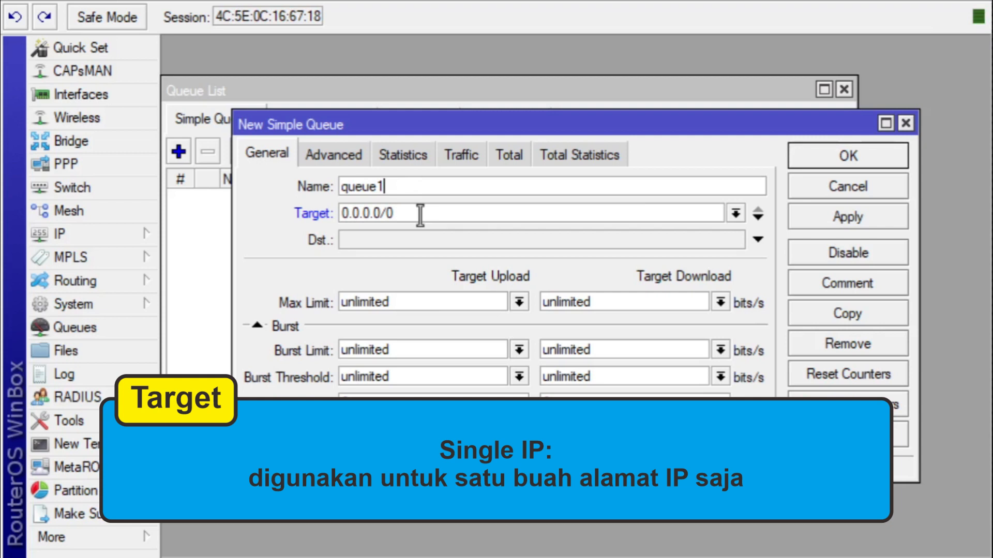
Set the new simple queue's target to the single IP address 192.168.10.1.
drag(419, 214, 288, 215)
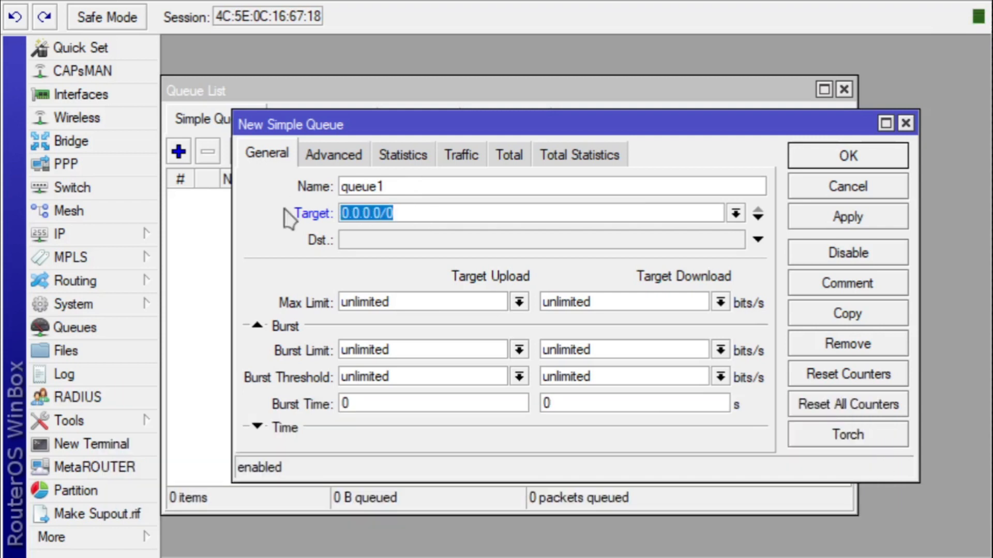
text(19)
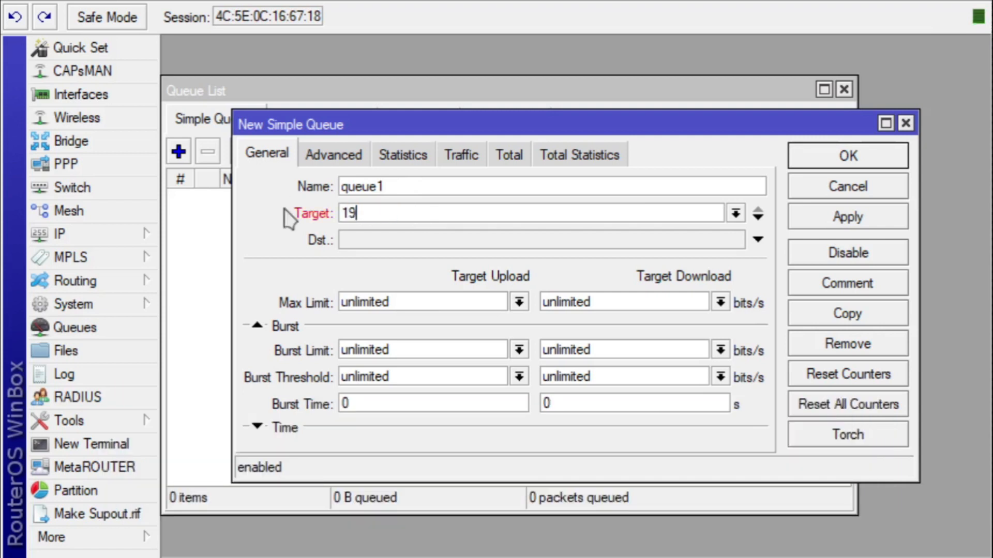
text(2.168.10.1)
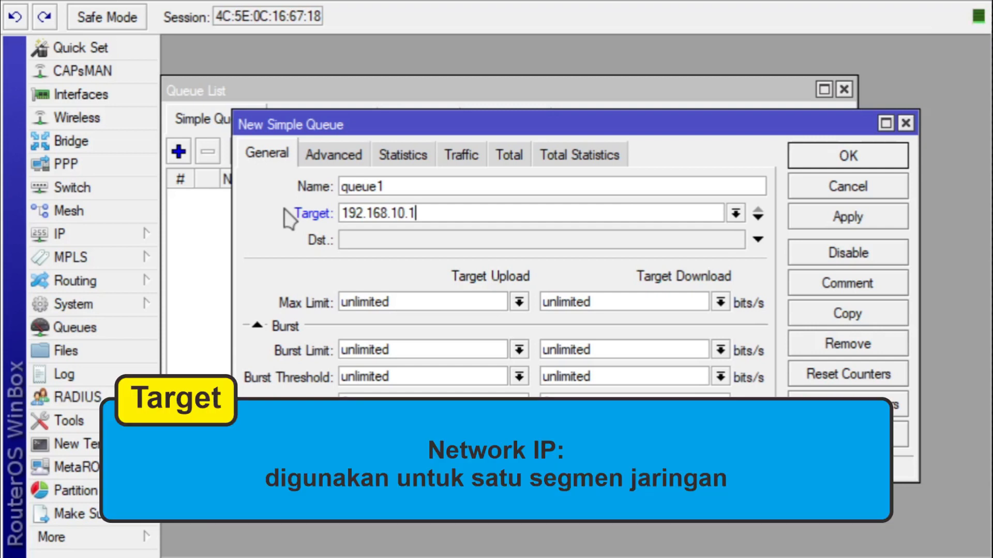
Change the queue's target to the whole network 192.168.10.0/24.
double_click(399, 213)
text(192)
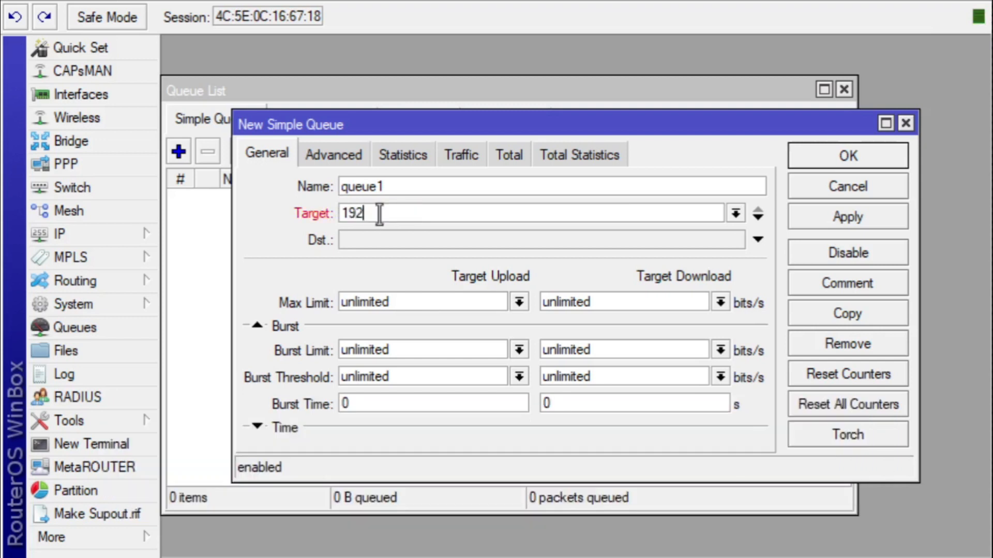
text(.168.10.0/24)
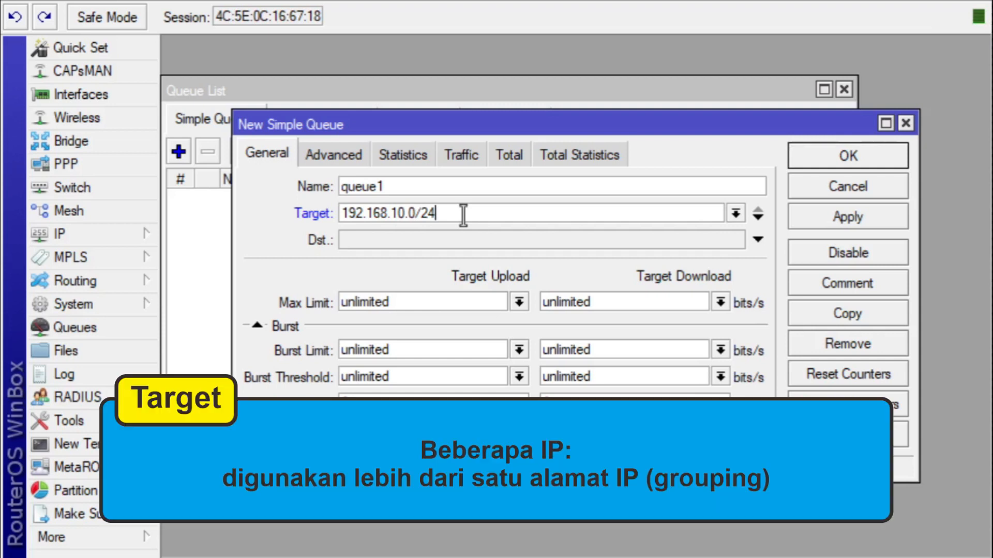
Make the queue target a group of three addresses: 192.168.10.2, 192.168.10.3 and 192.168.10.5.
key(BackSpace)
key(BackSpace)
key(BackSpace)
key(BackSpace)
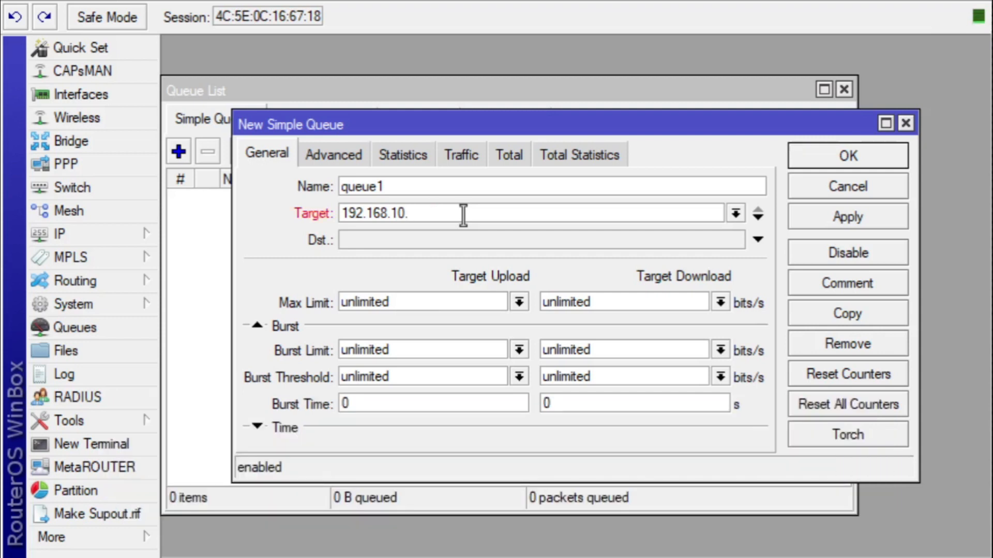
text(2)
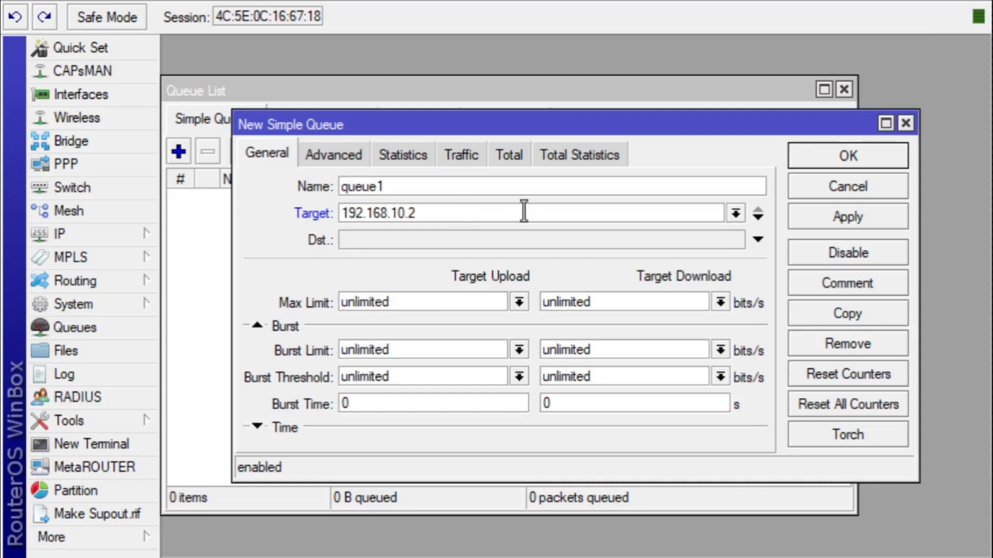
click(758, 217)
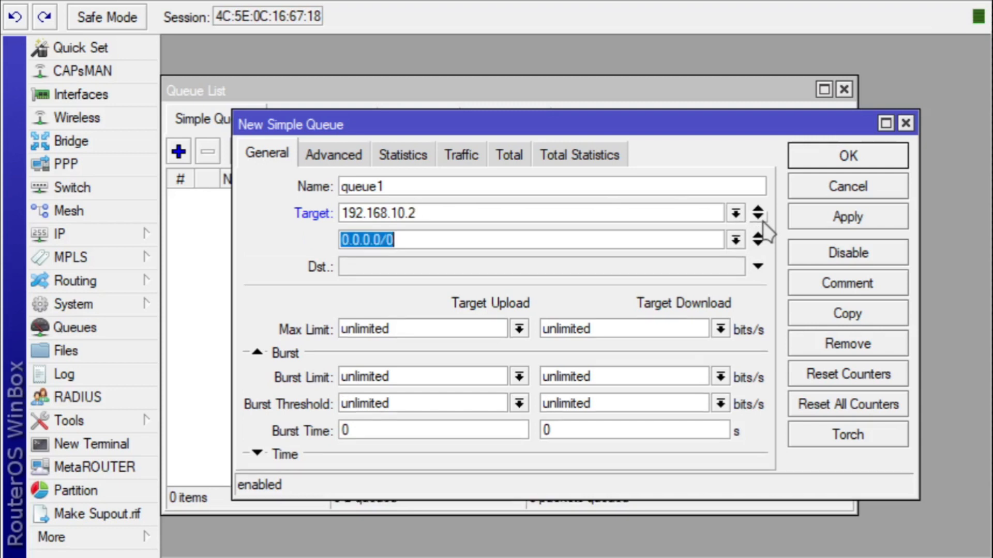
text(192)
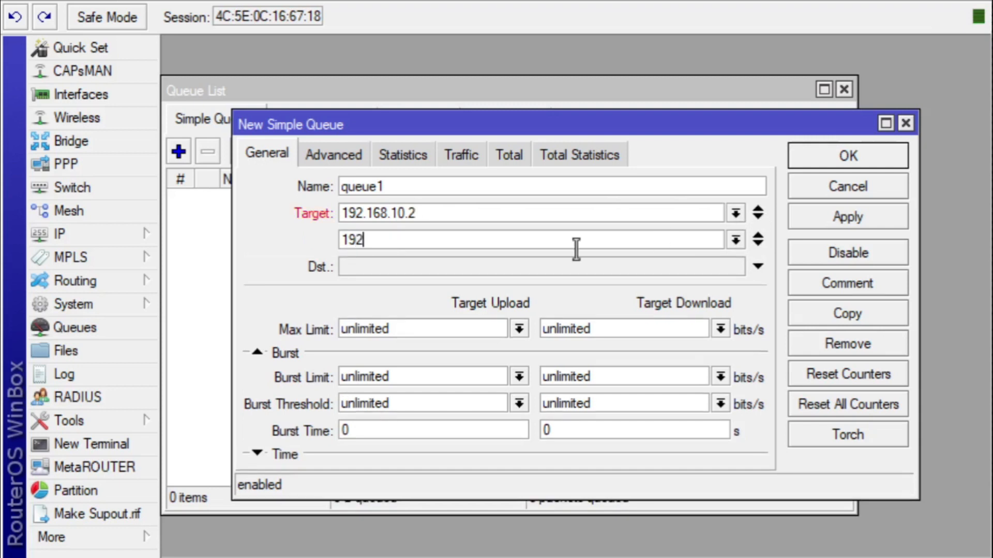
text(.168.10.3)
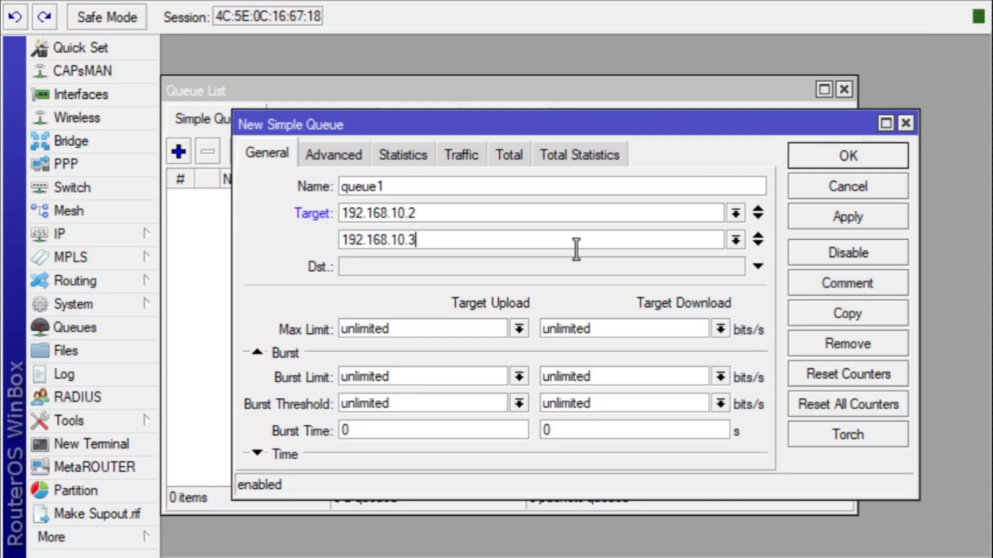
click(758, 244)
text(19)
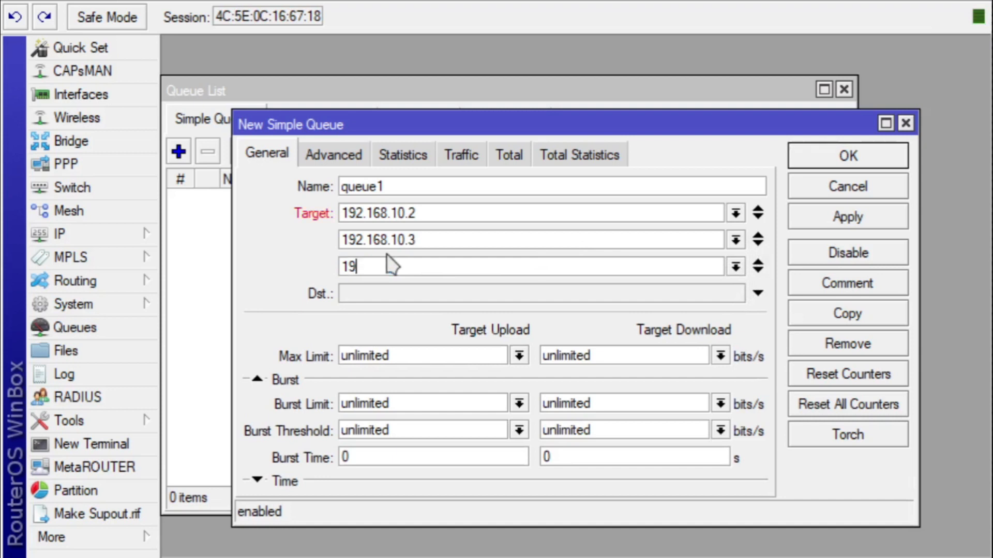
text(2.168.10.5)
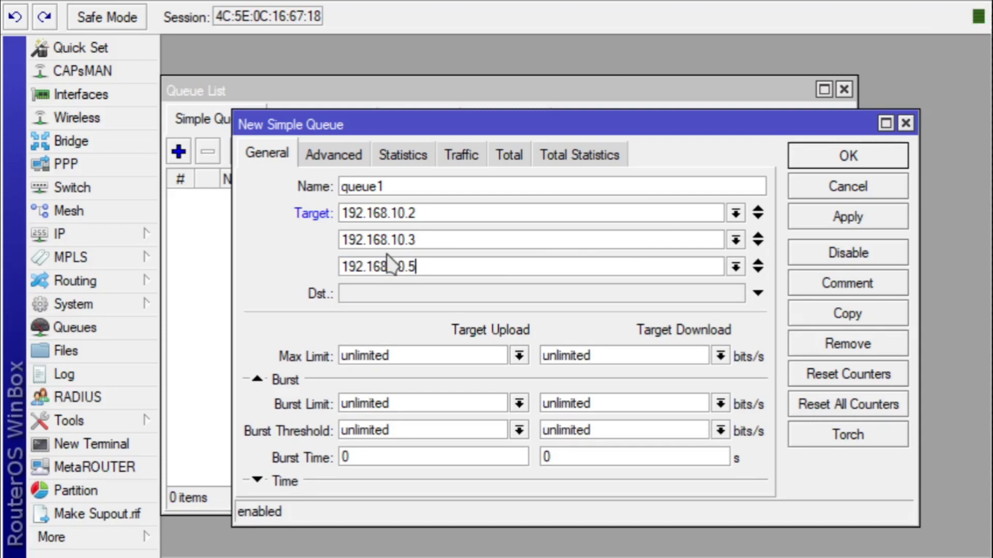
Remove the extra target addresses and set the queue's single target to the ether2 interface.
click(758, 266)
click(757, 236)
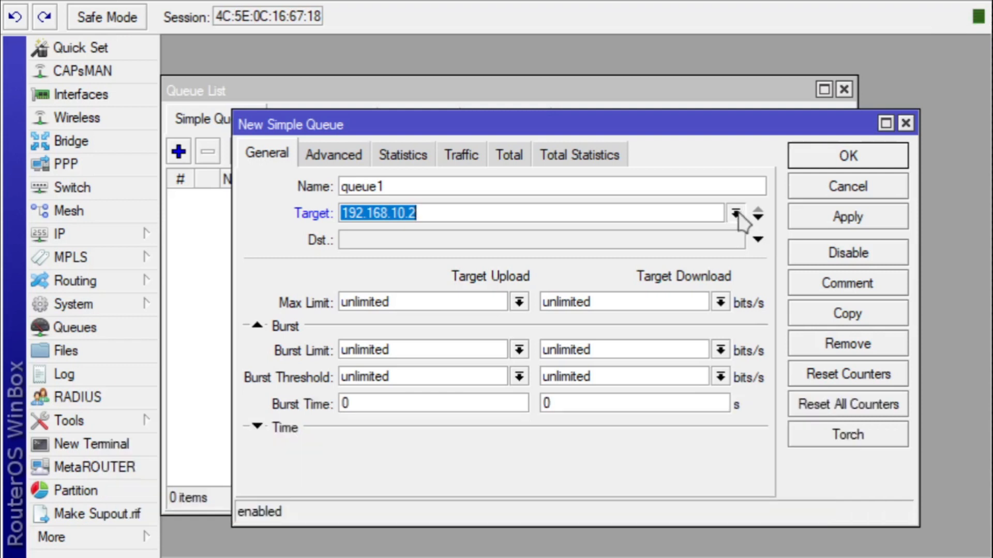
click(726, 245)
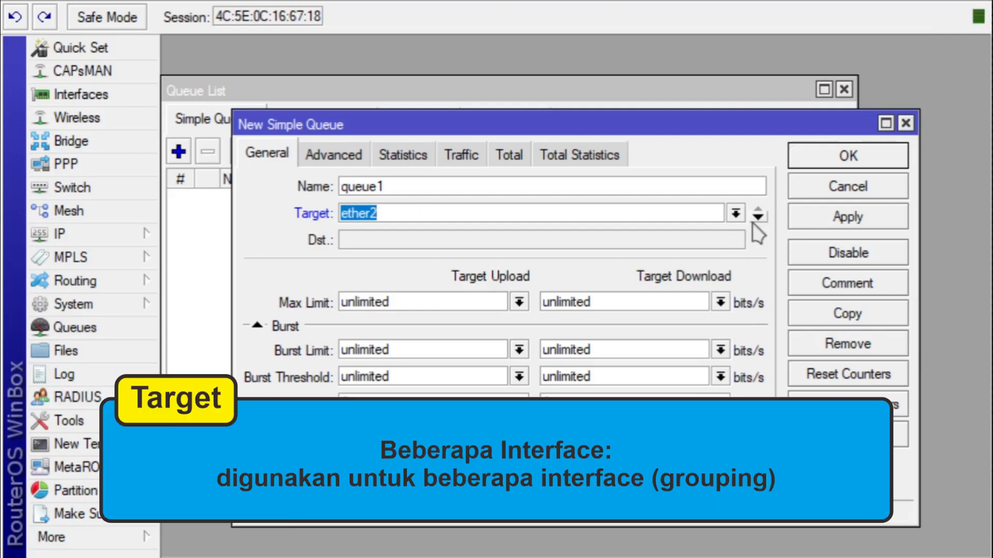
Try adding a second target entry to the queue below ether2, and remove it.
click(753, 223)
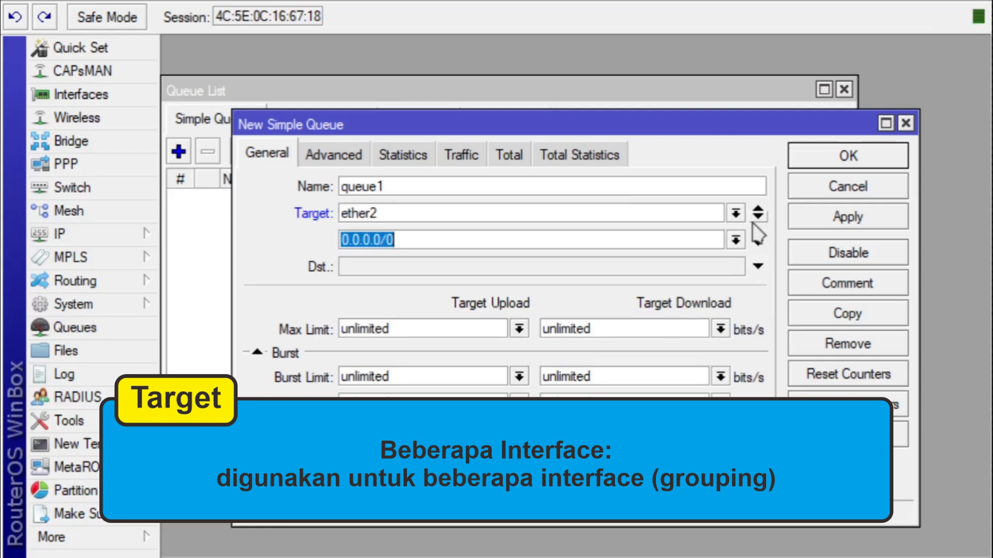
click(683, 291)
click(757, 236)
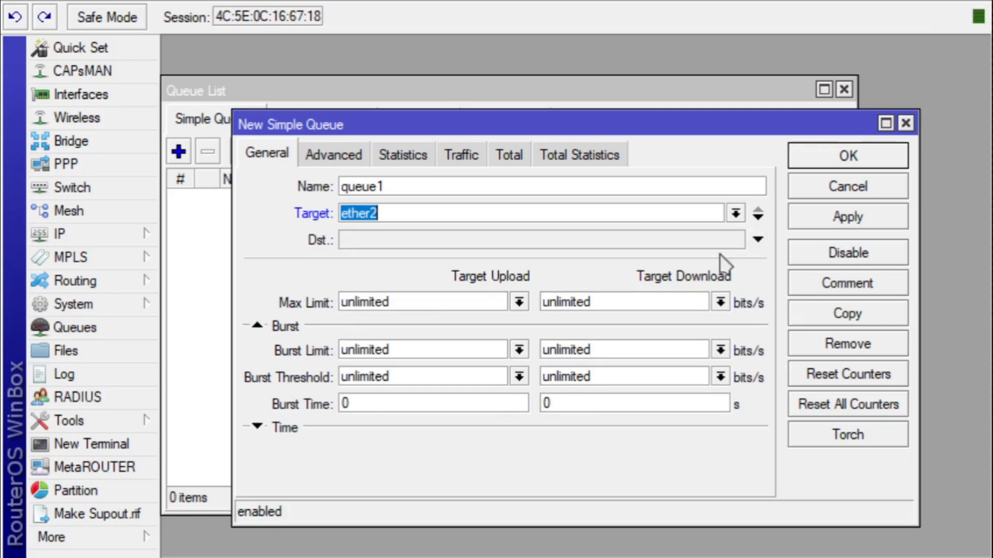
Set the queue's destination to 192.168.20.2 and its max limit to 2M for upload and 1M for download.
click(668, 241)
text(192.168.20.2)
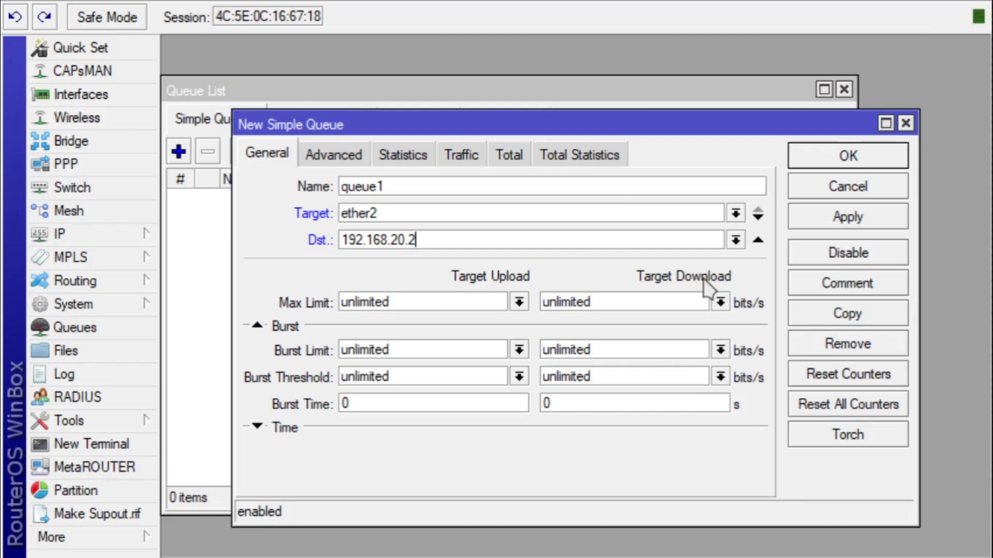
key(Tab)
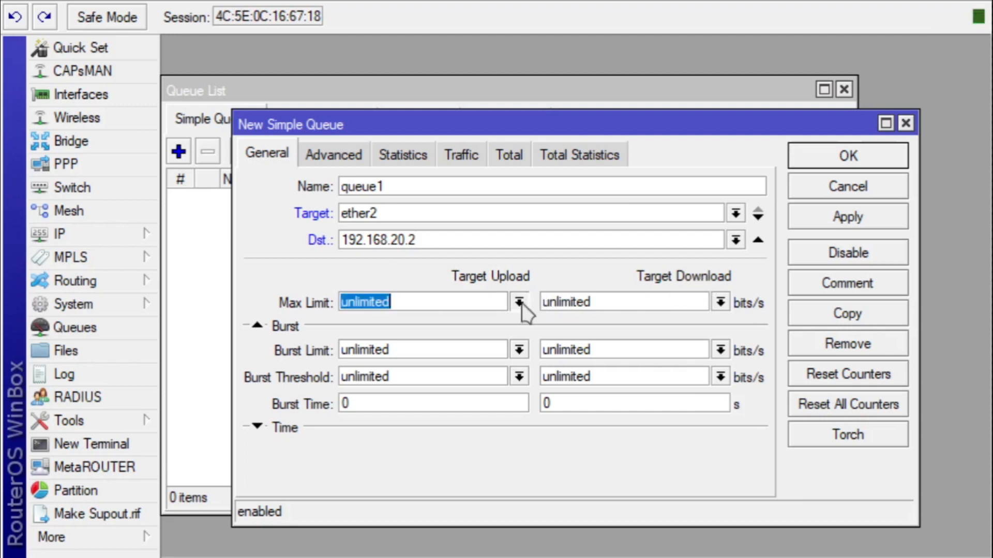
text(1M)
key(Tab)
key(shift+Tab)
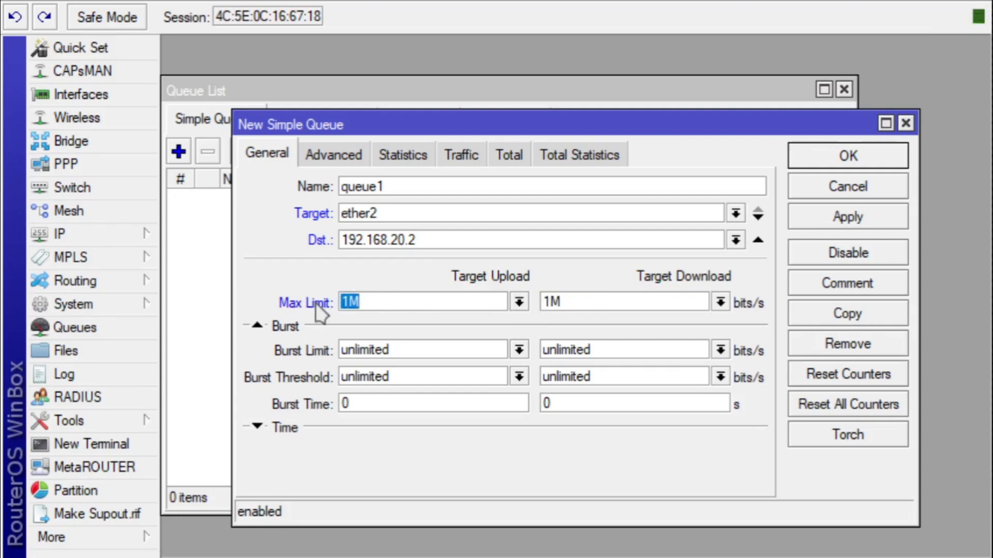
text(2M)
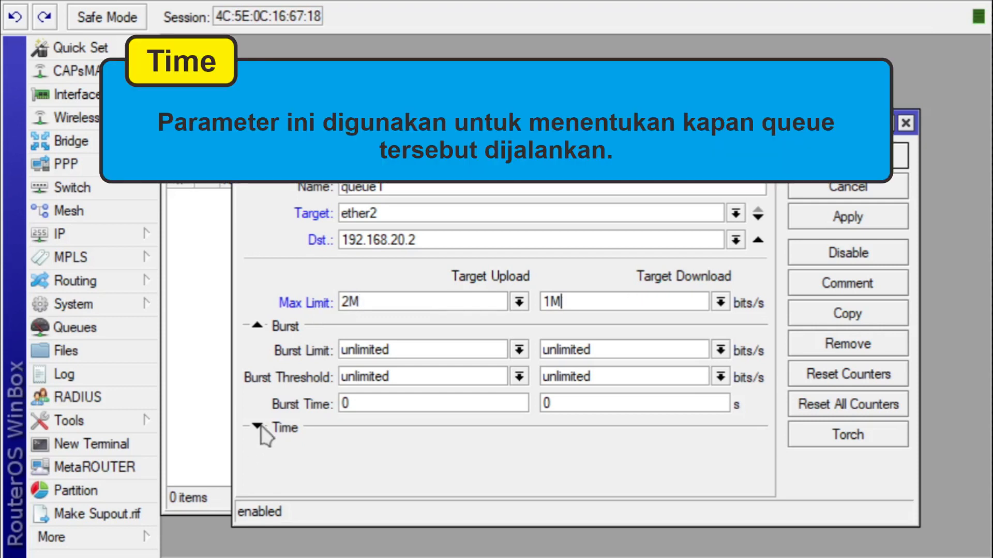
Expand the queue's time settings, and set its advanced Limit At value to 512k for both upload and download.
click(258, 427)
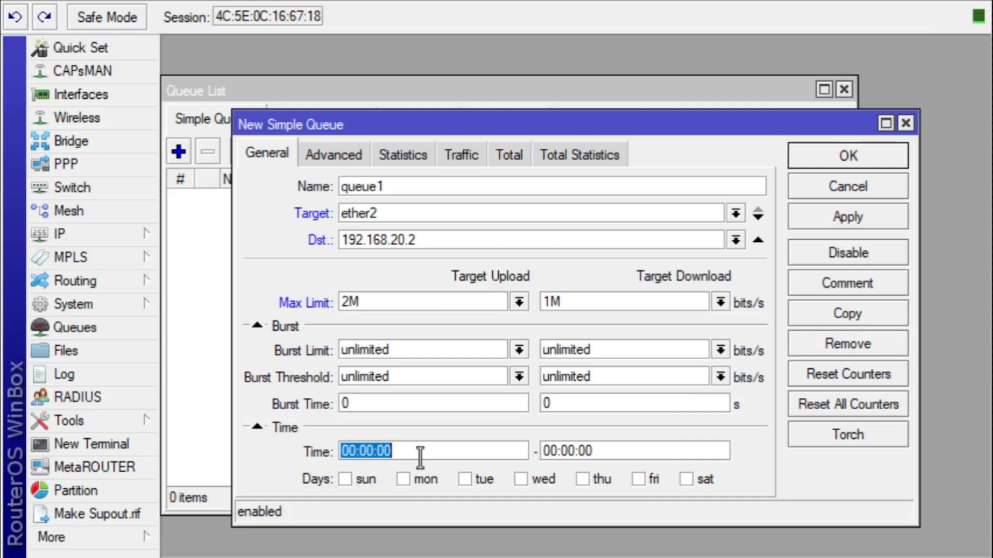
click(342, 167)
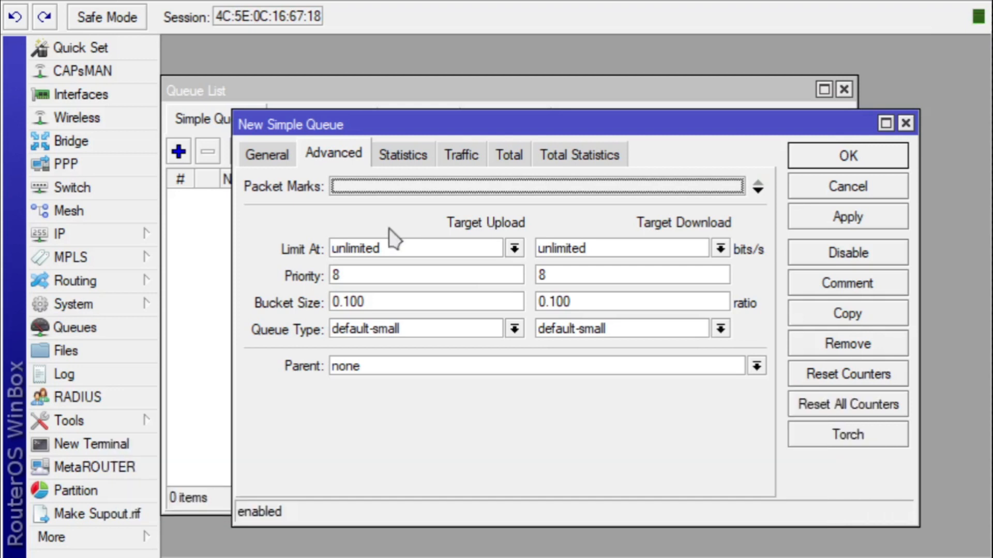
key(Tab)
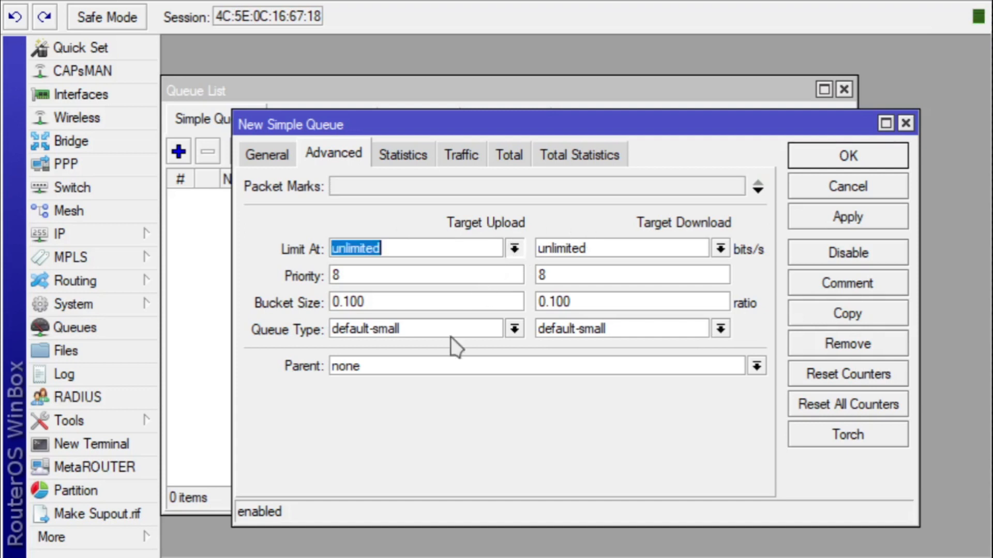
text(512k)
key(Tab)
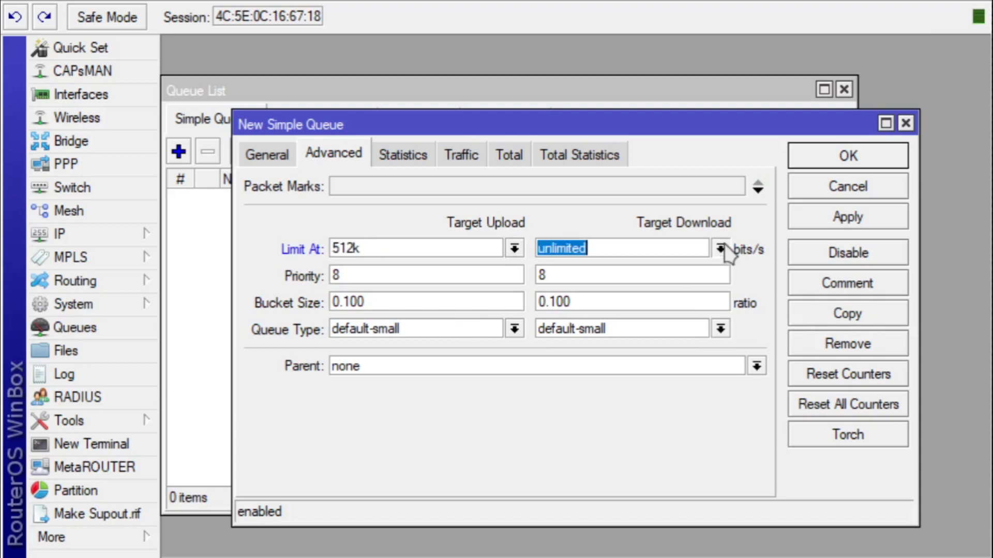
text(512k)
click(652, 242)
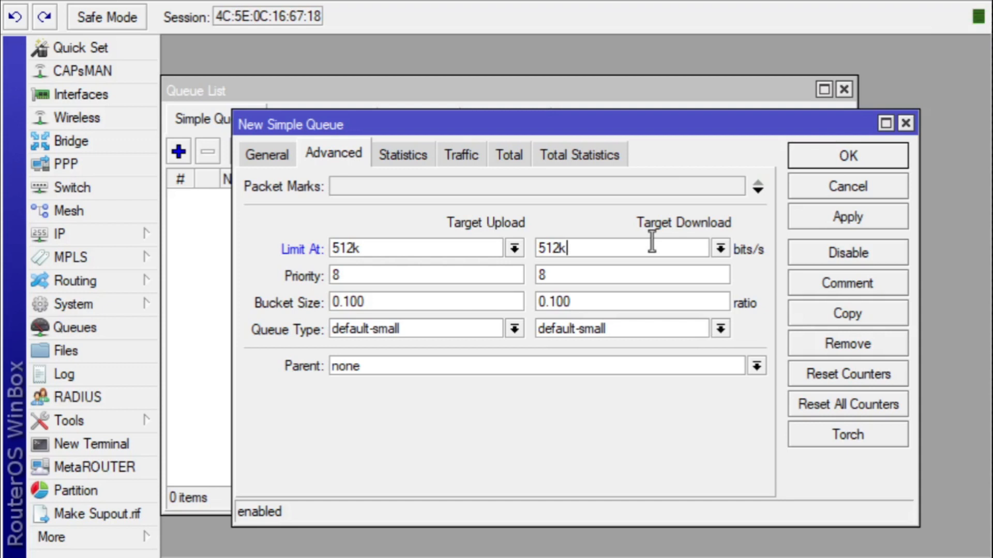
Enter priority values 1 and 8 for the queue's upload and download, and go to its parent setting.
click(405, 280)
key(BackSpace)
text(1)
key(Tab)
text(1)
text(8)
click(385, 366)
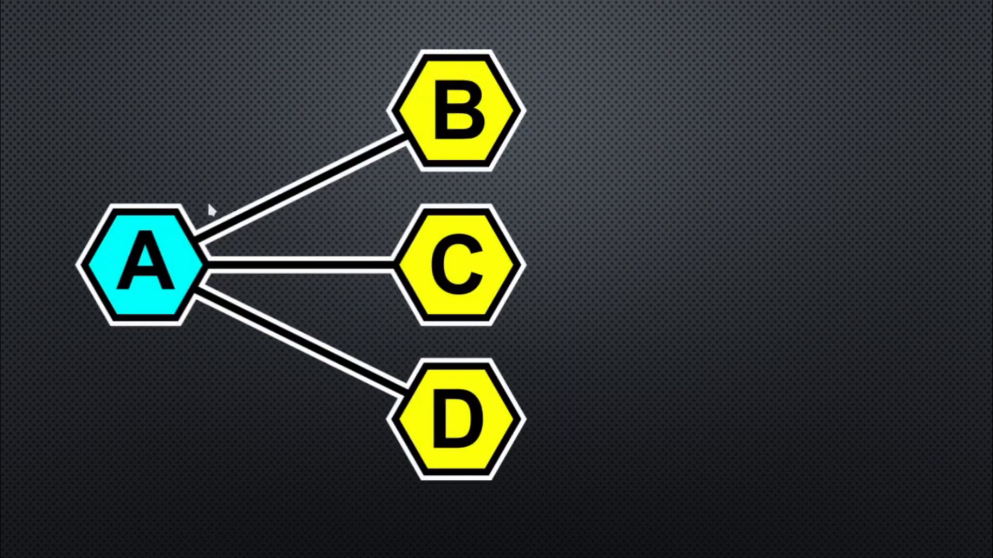
click(106, 170)
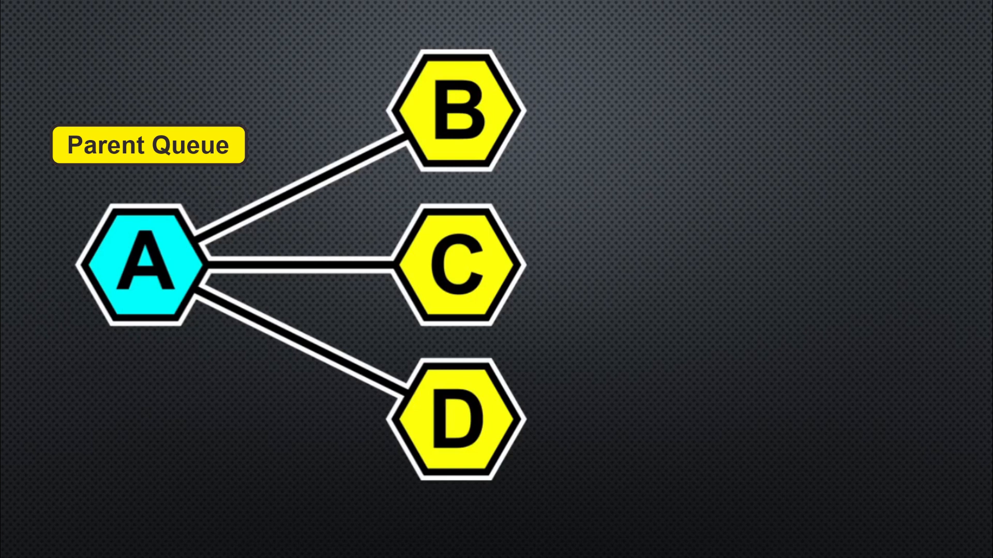
key(Right)
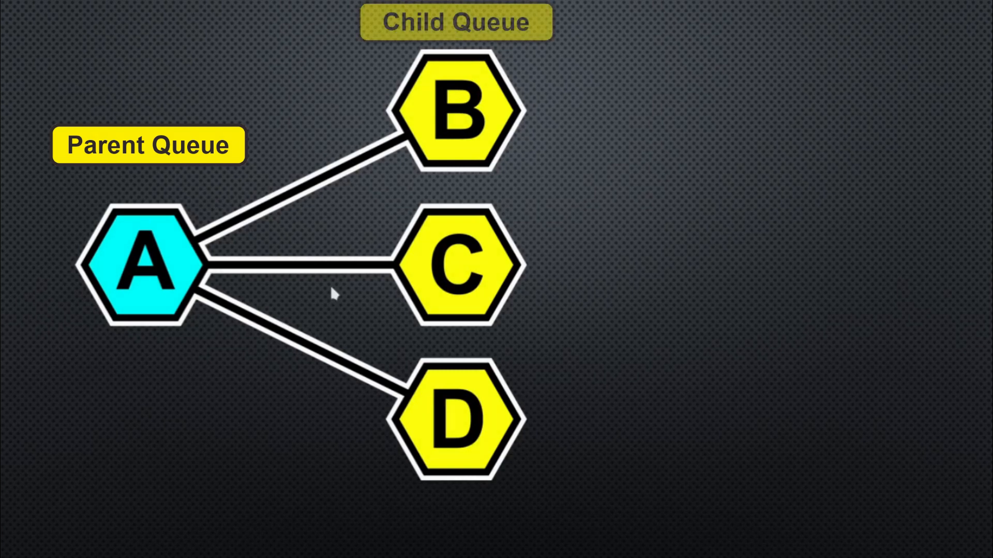